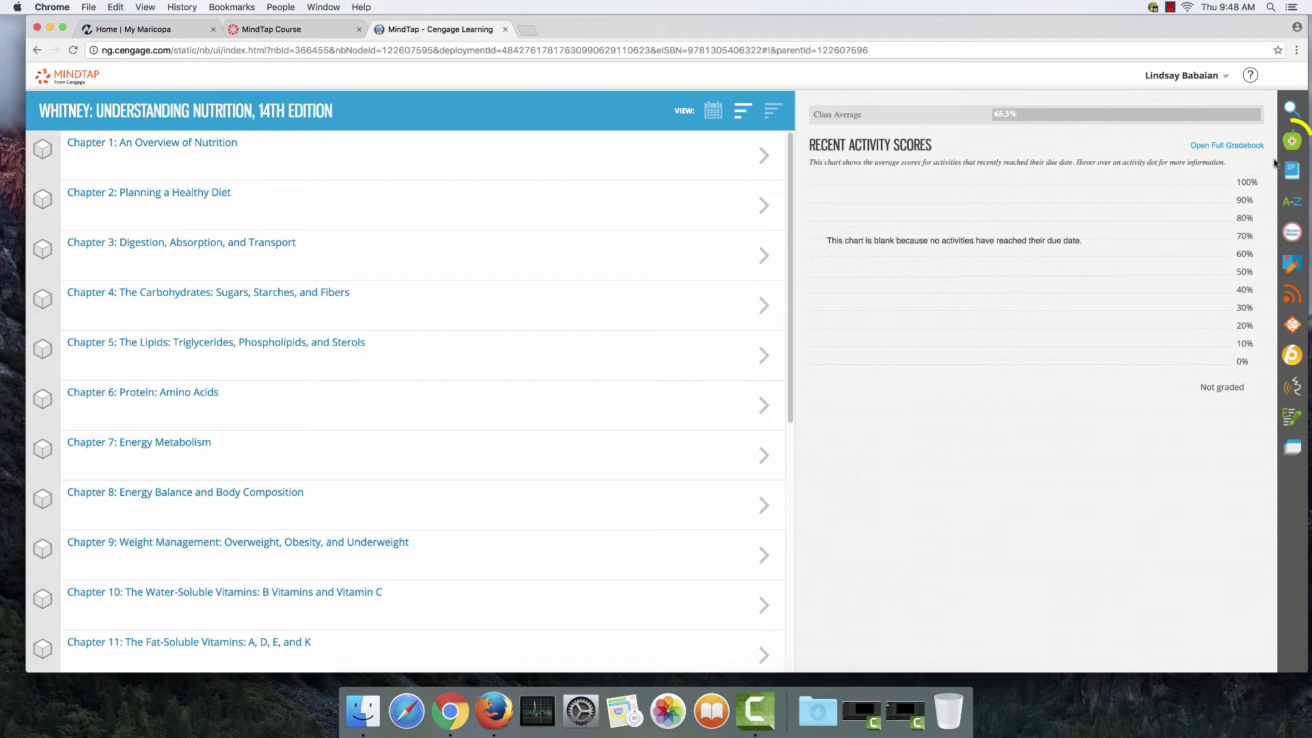
- Launch Diet & Wellness Plus from the sidebar, dismiss its notice, and reveal the user profile menu
click(1292, 143)
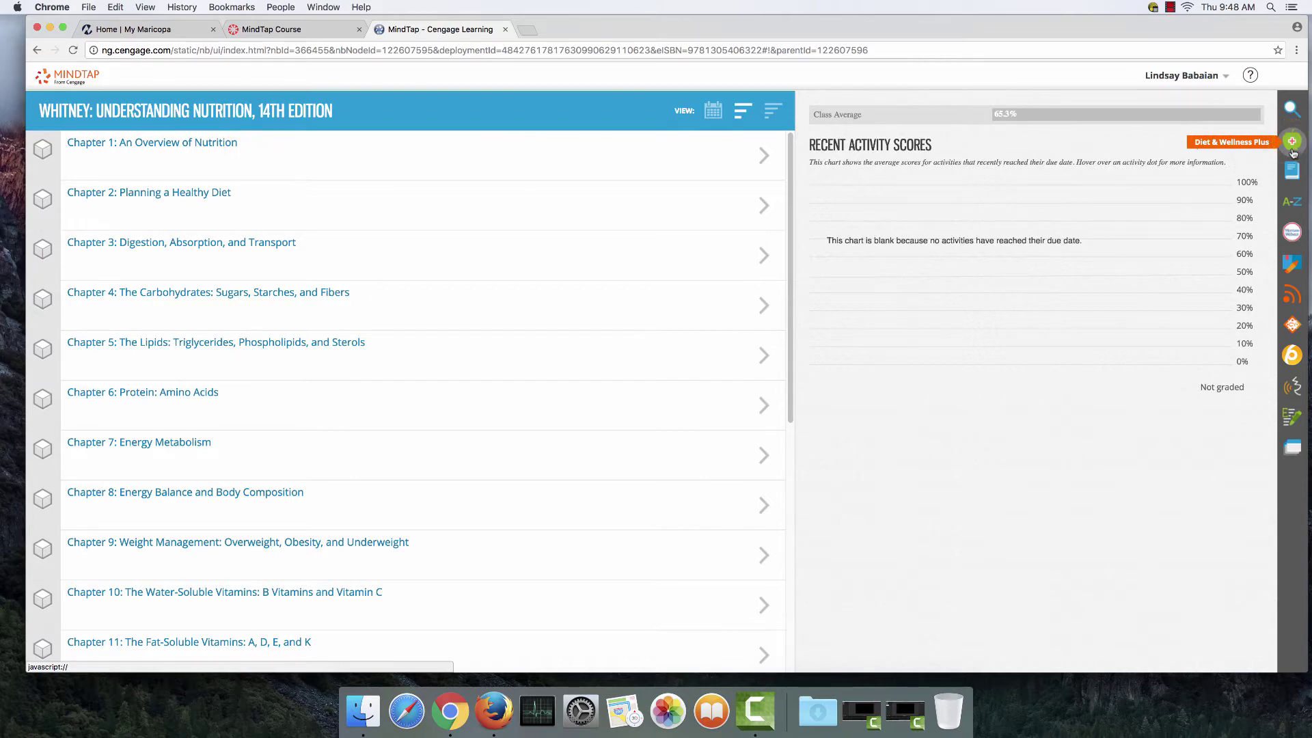
click(1292, 149)
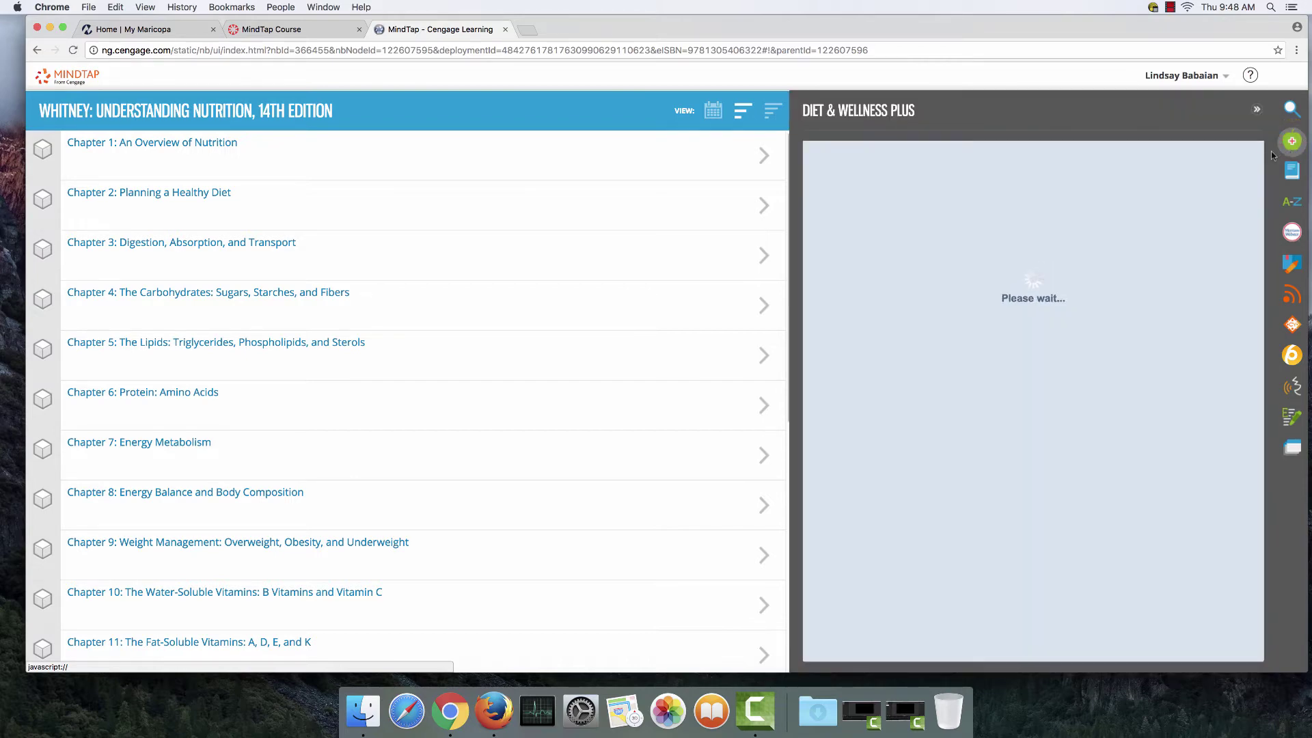
click(1175, 266)
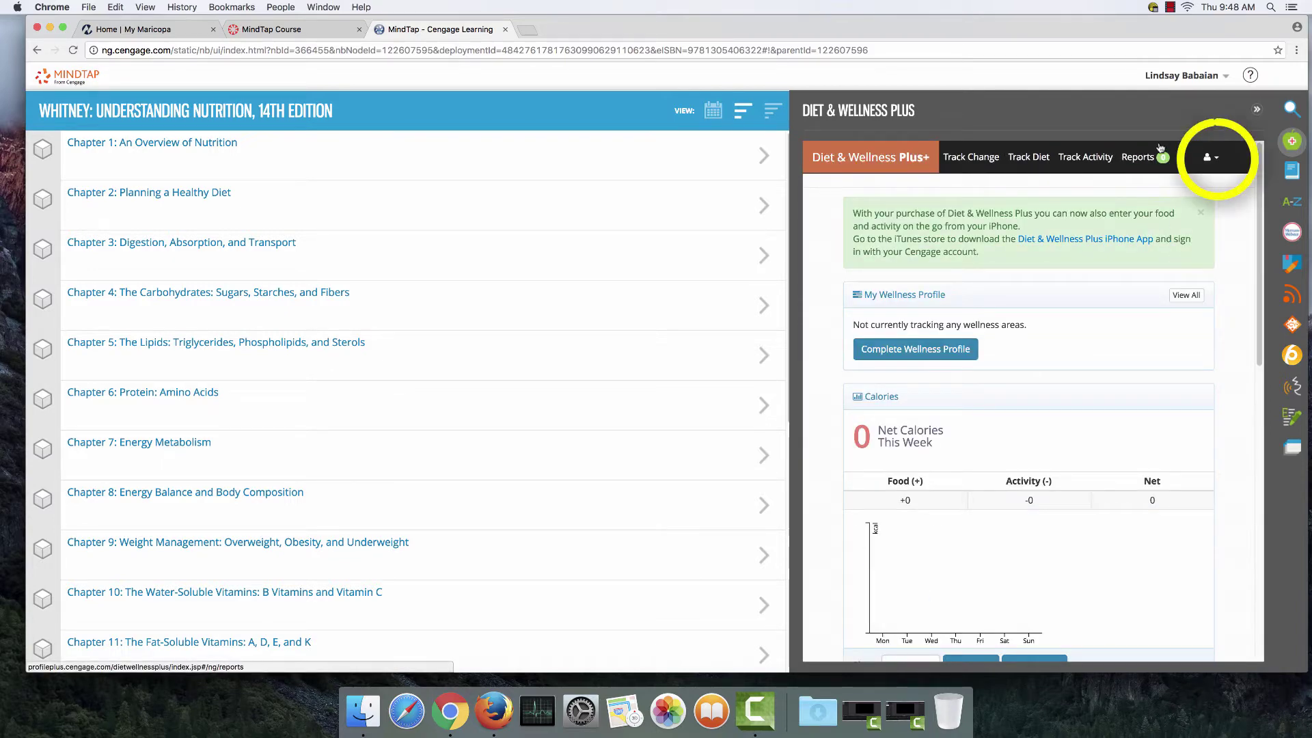
click(1216, 158)
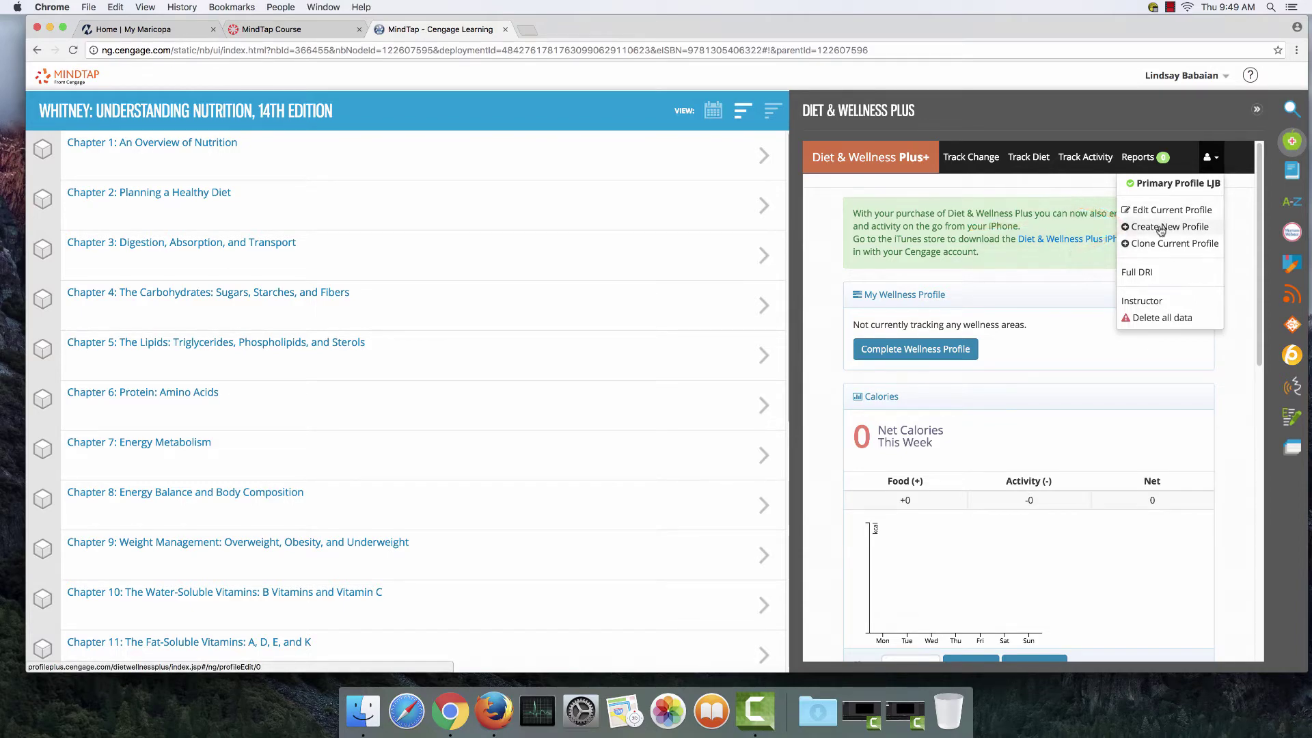
- Choose Create New Profile from the user menu to start the new profile form
click(1165, 229)
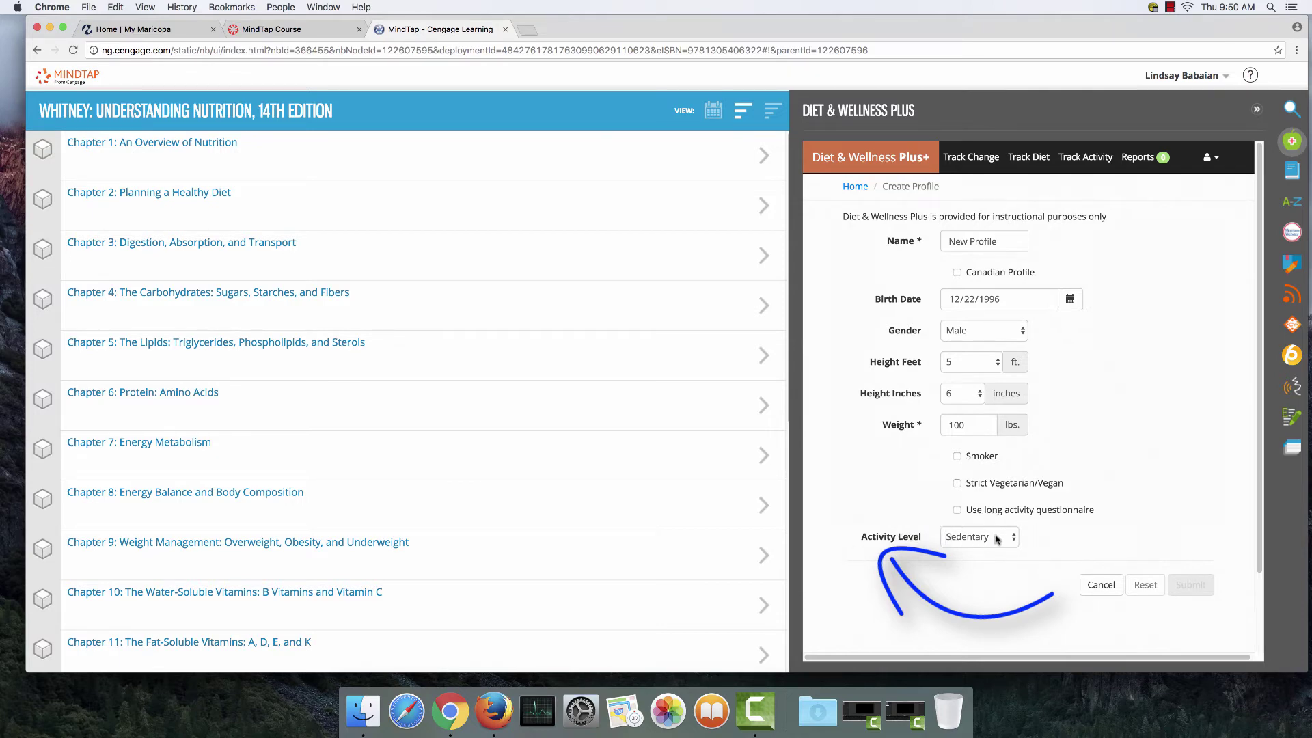
- Keep Sedentary activity, tick 'Use long activity questionnaire', and scroll down to the Submit button
click(1013, 538)
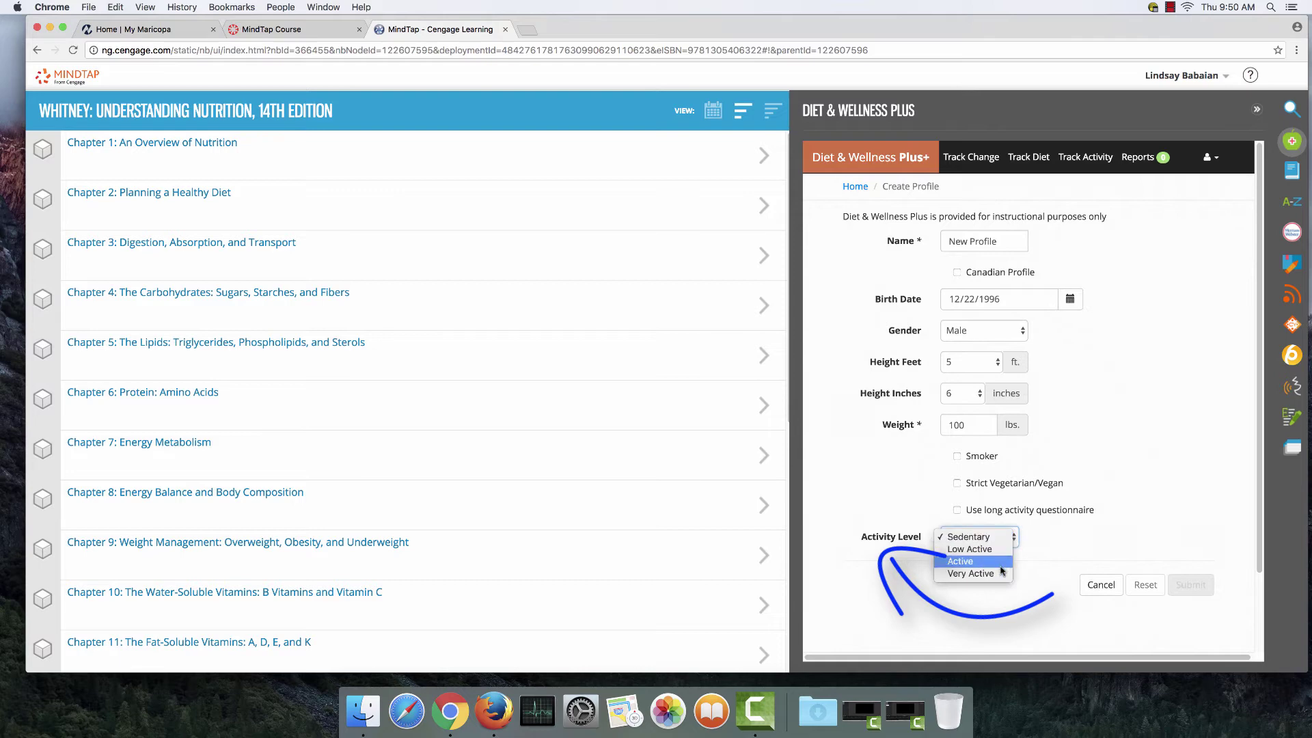
click(1033, 539)
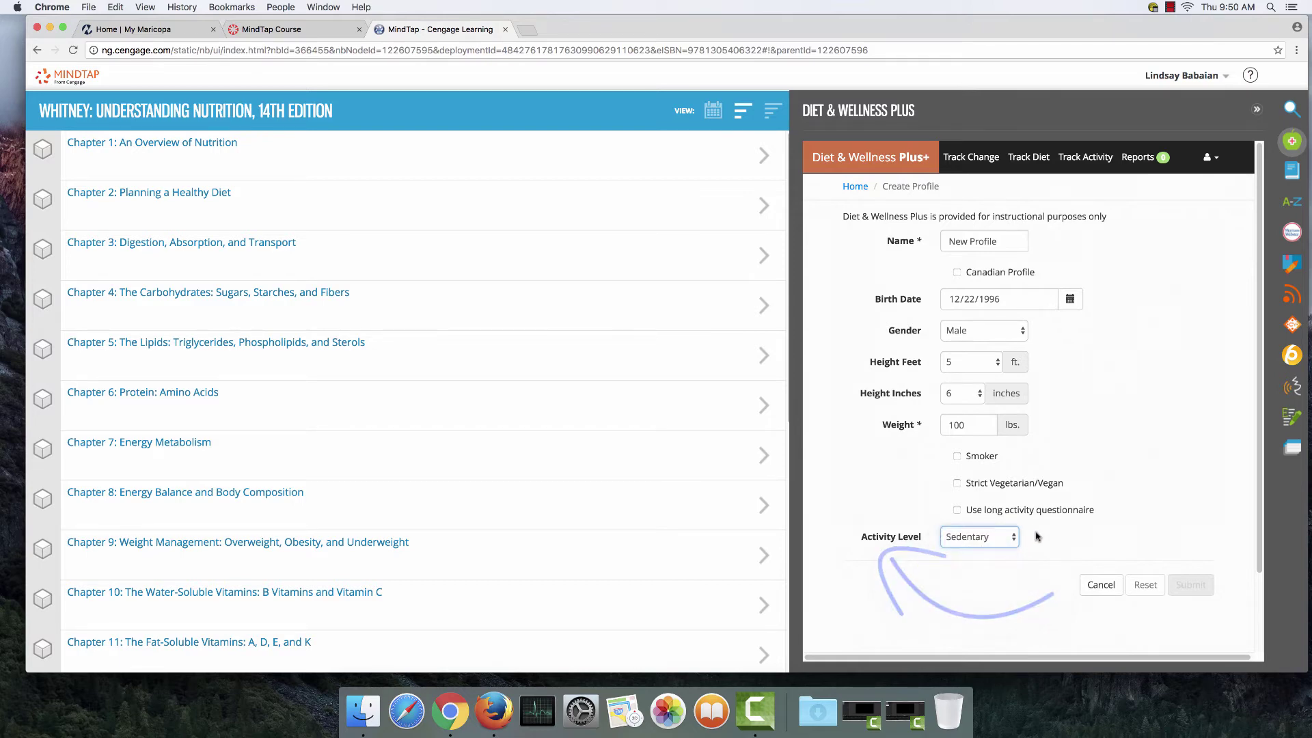
click(957, 511)
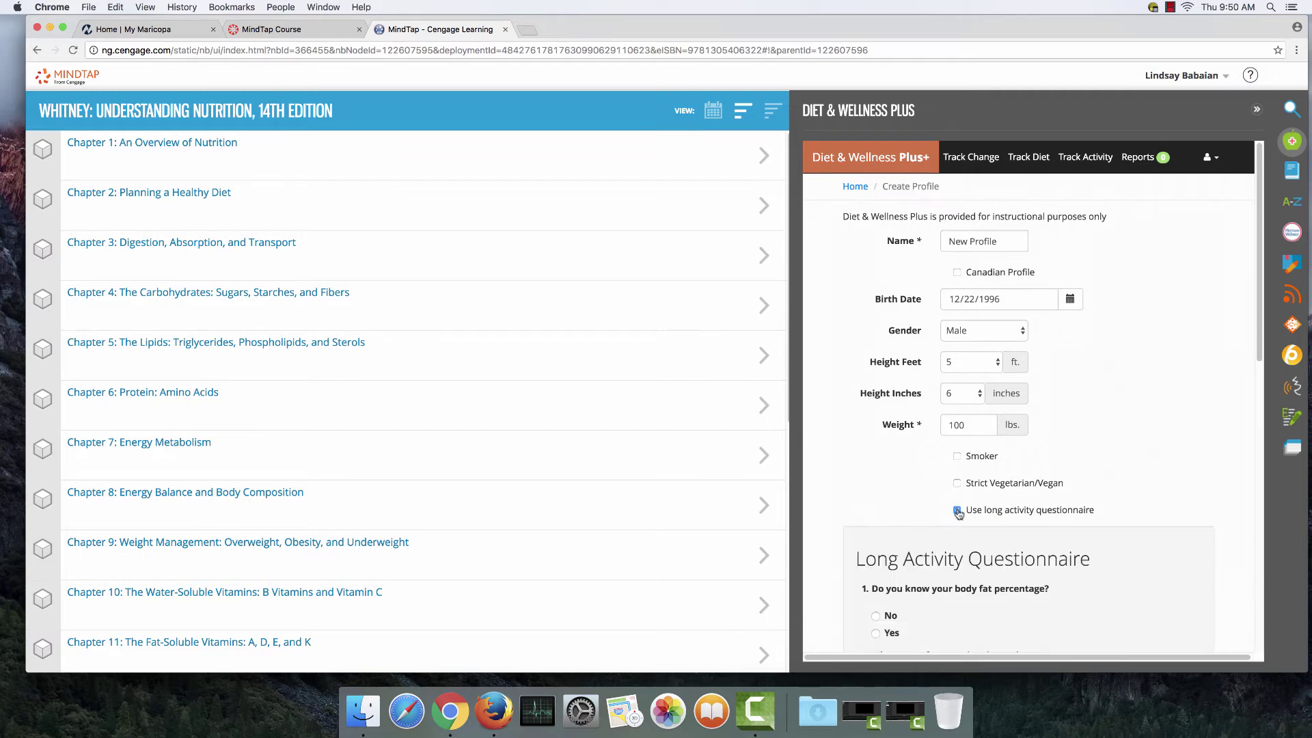
scroll(1152, 433, down, 3)
scroll(1153, 434, down, 3)
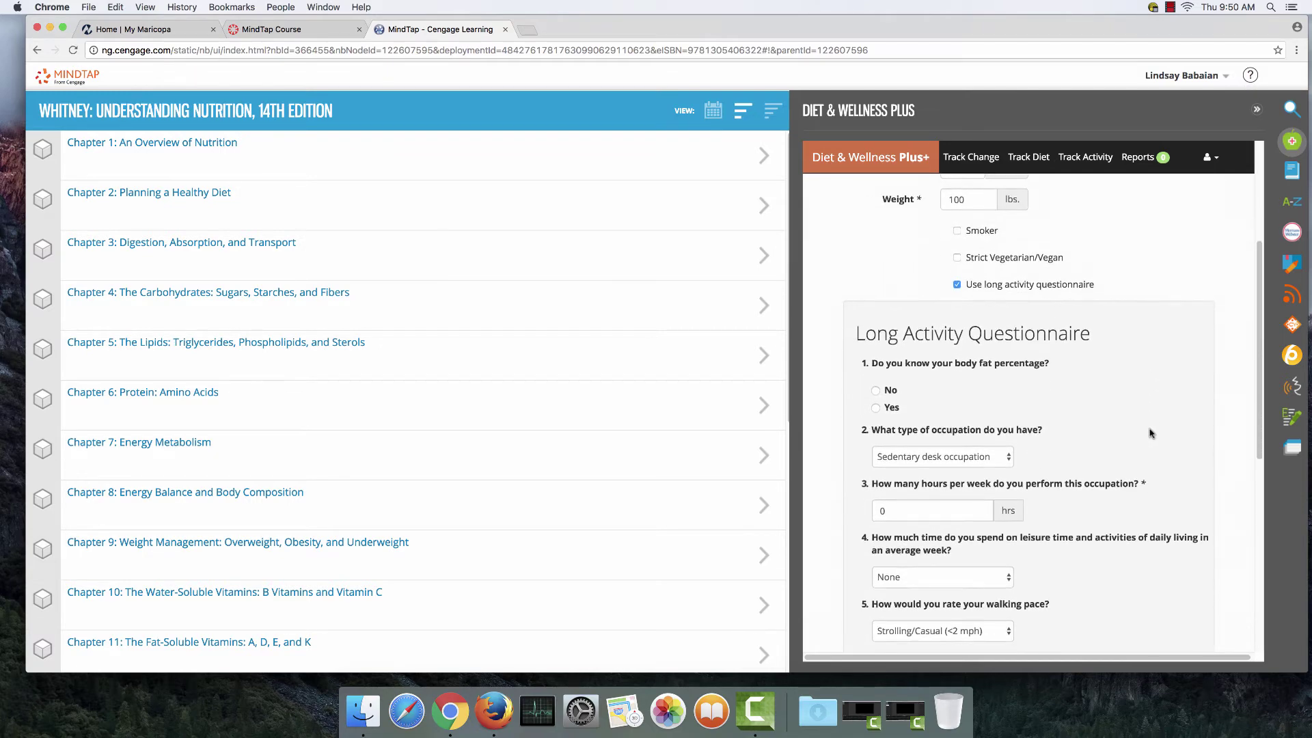
scroll(1150, 427, down, 1)
scroll(1149, 421, down, 2)
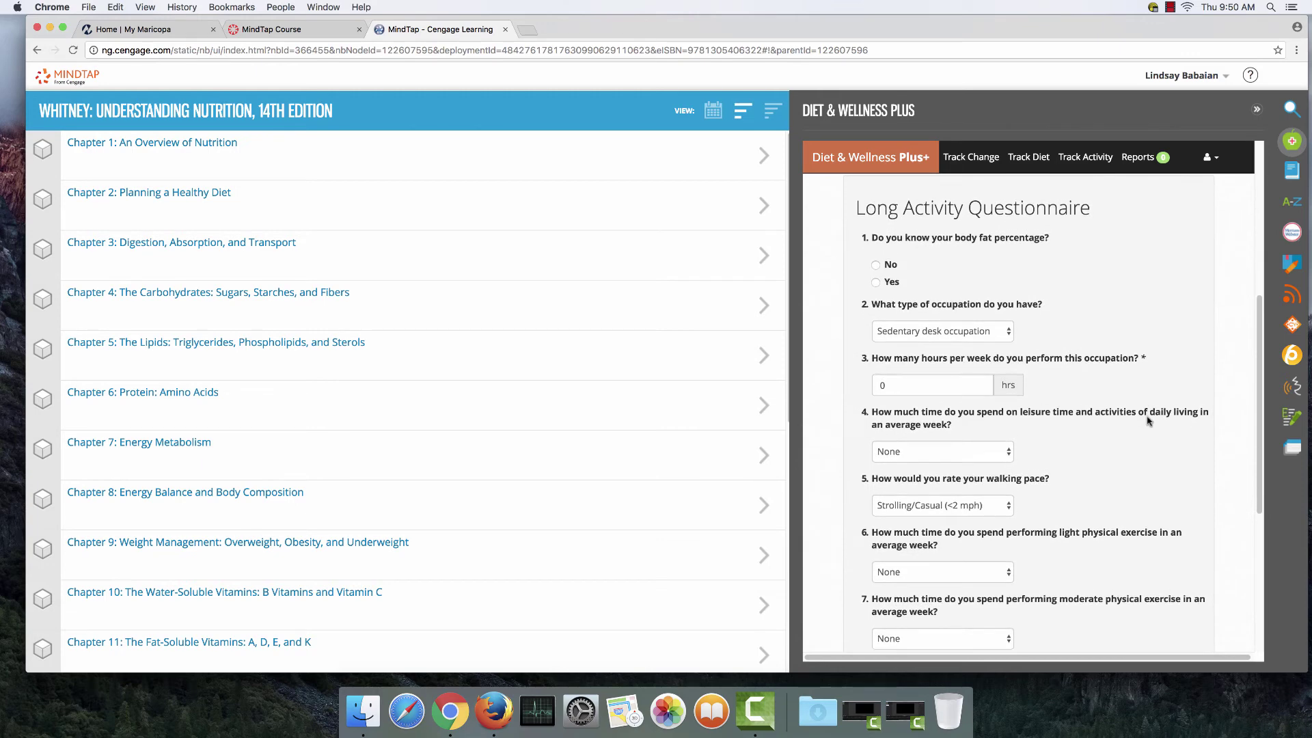
scroll(1149, 422, down, 2)
scroll(1149, 422, down, 2)
scroll(1148, 422, down, 1)
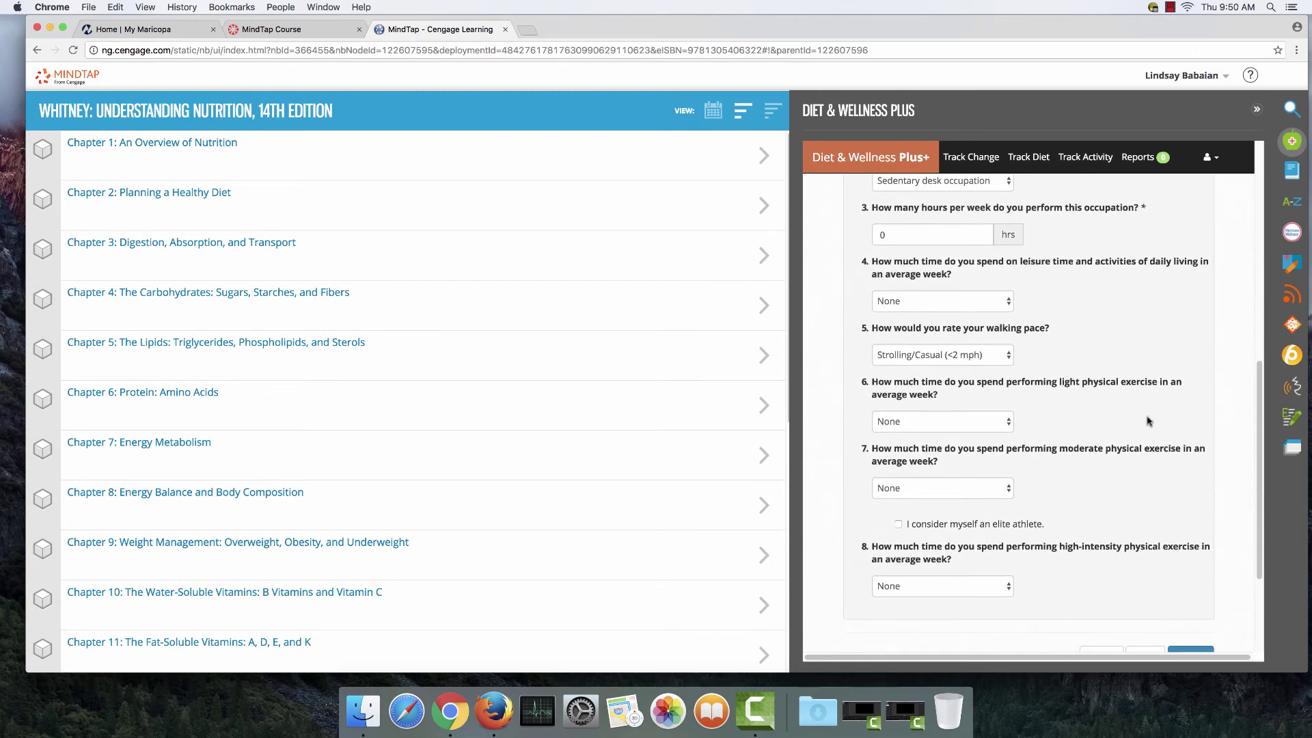
scroll(1146, 420, down, 1)
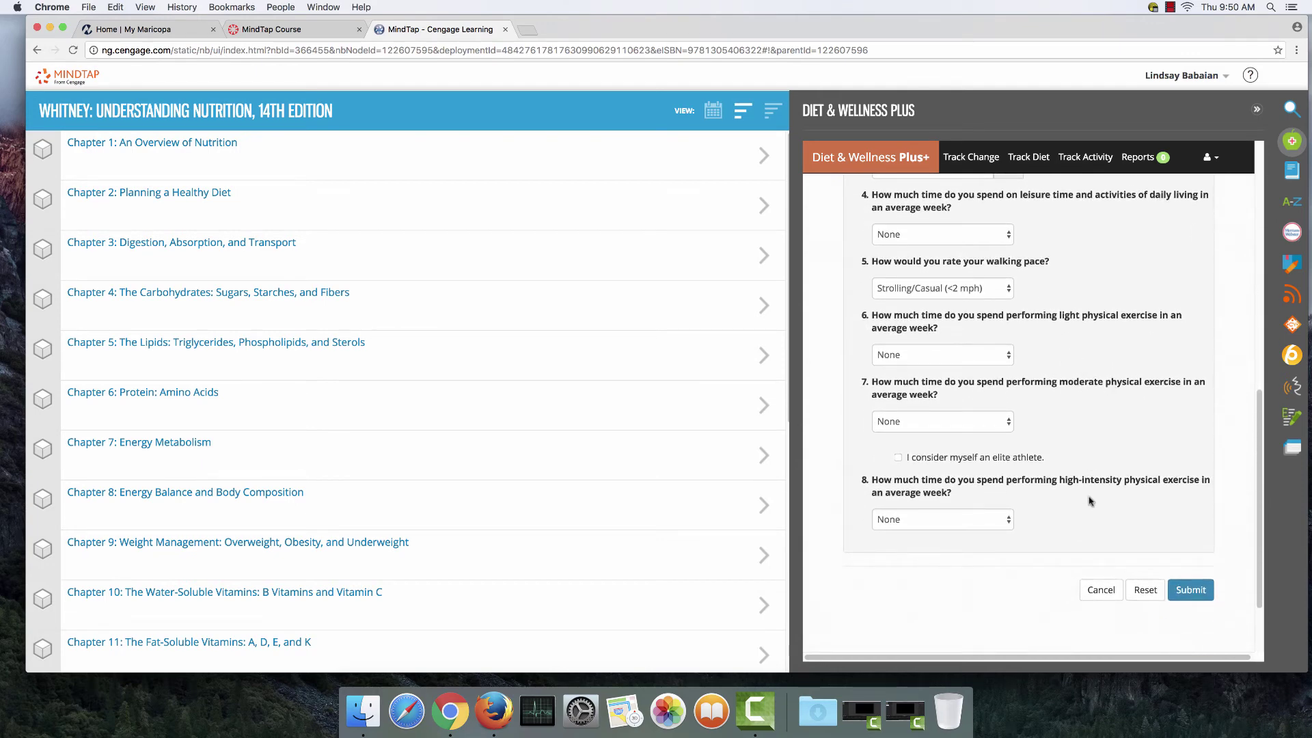